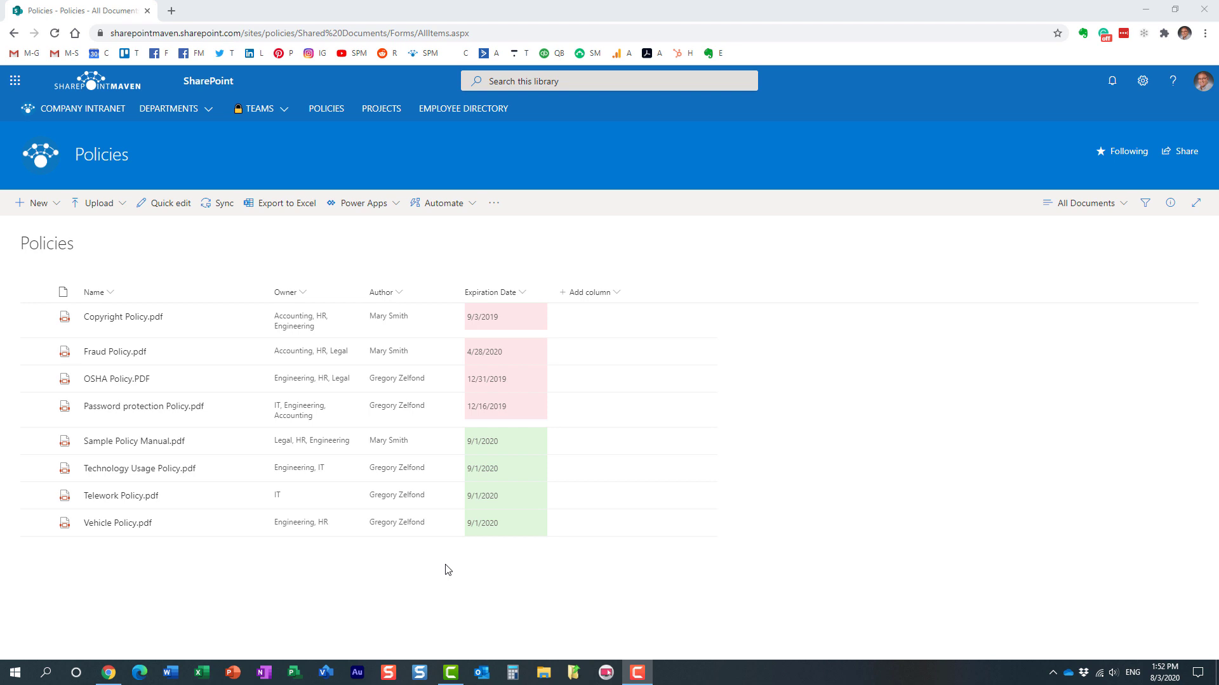
Step: Filter the Policies library to Owner Accounting, then return to the unfiltered library
{"action": "left_click", "coordinate": [304, 293]}
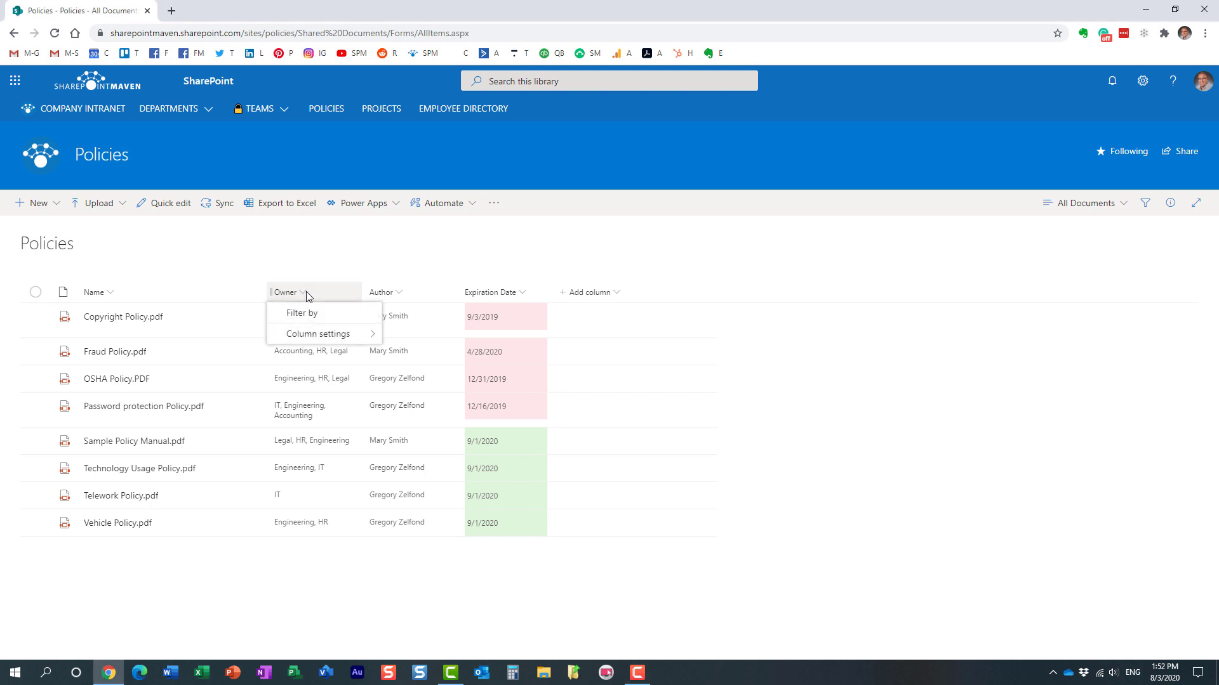
{"action": "left_click", "coordinate": [327, 318]}
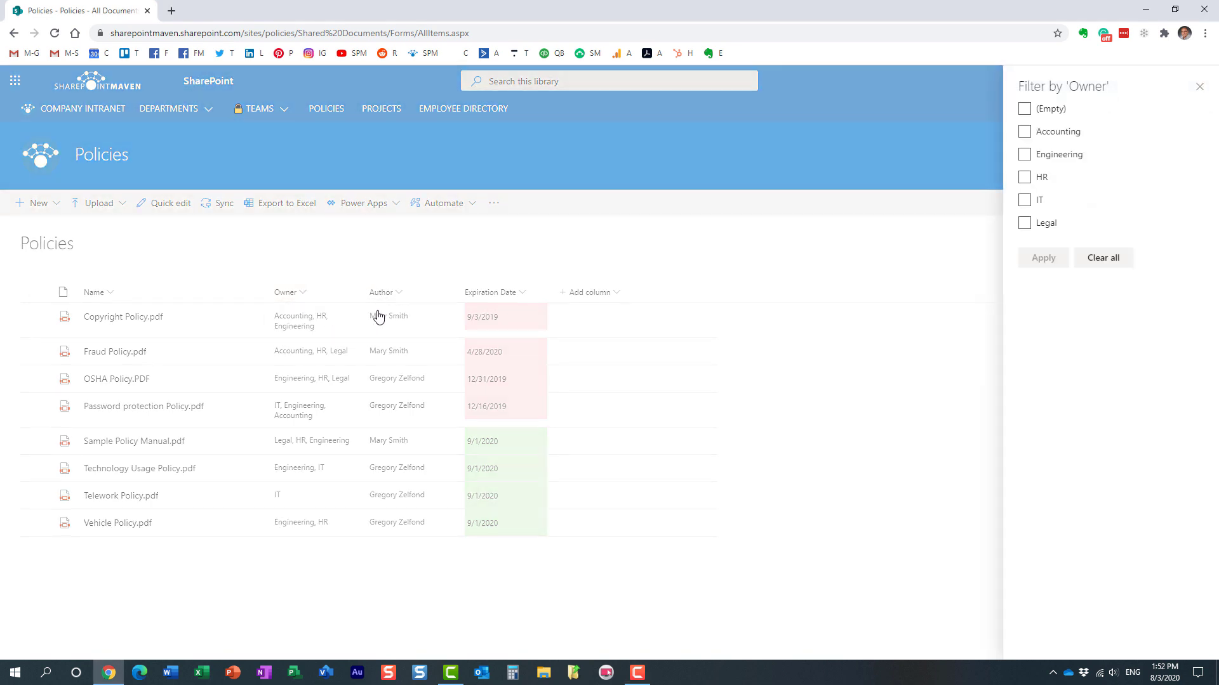
{"action": "left_click", "coordinate": [1025, 132]}
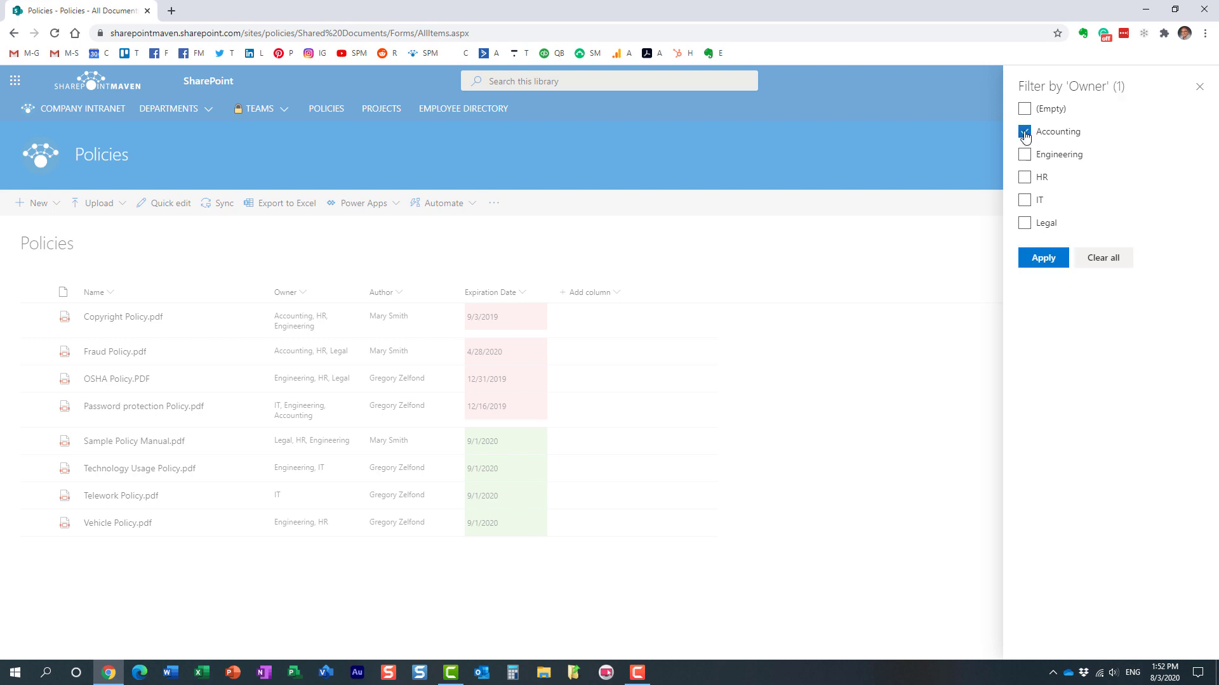
{"action": "left_click", "coordinate": [1053, 261]}
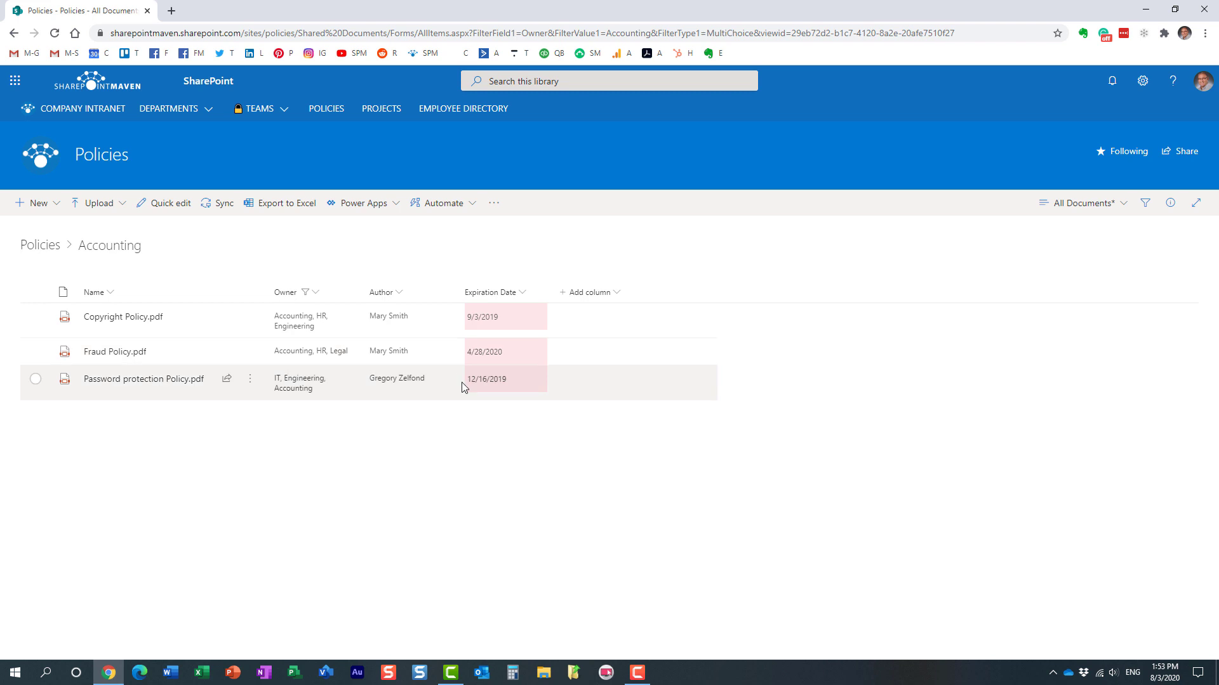
{"action": "left_click", "coordinate": [328, 116]}
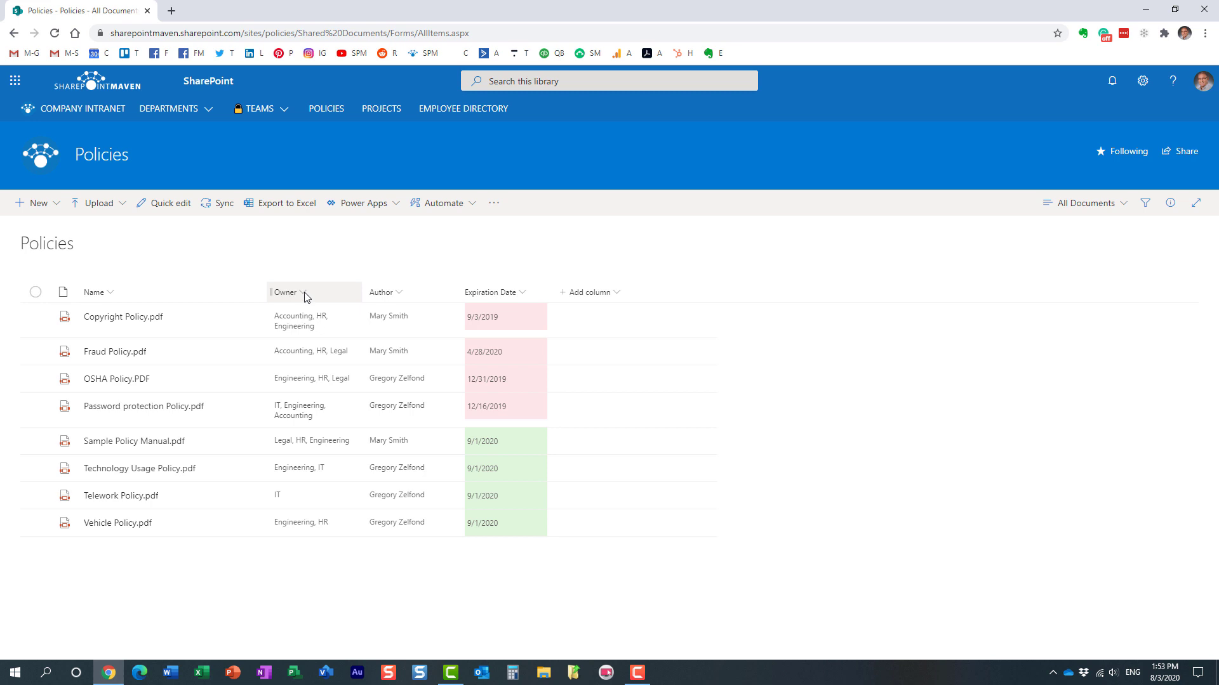
Step: Filter the library by the first author, then return to the unfiltered library
{"action": "left_click", "coordinate": [401, 293]}
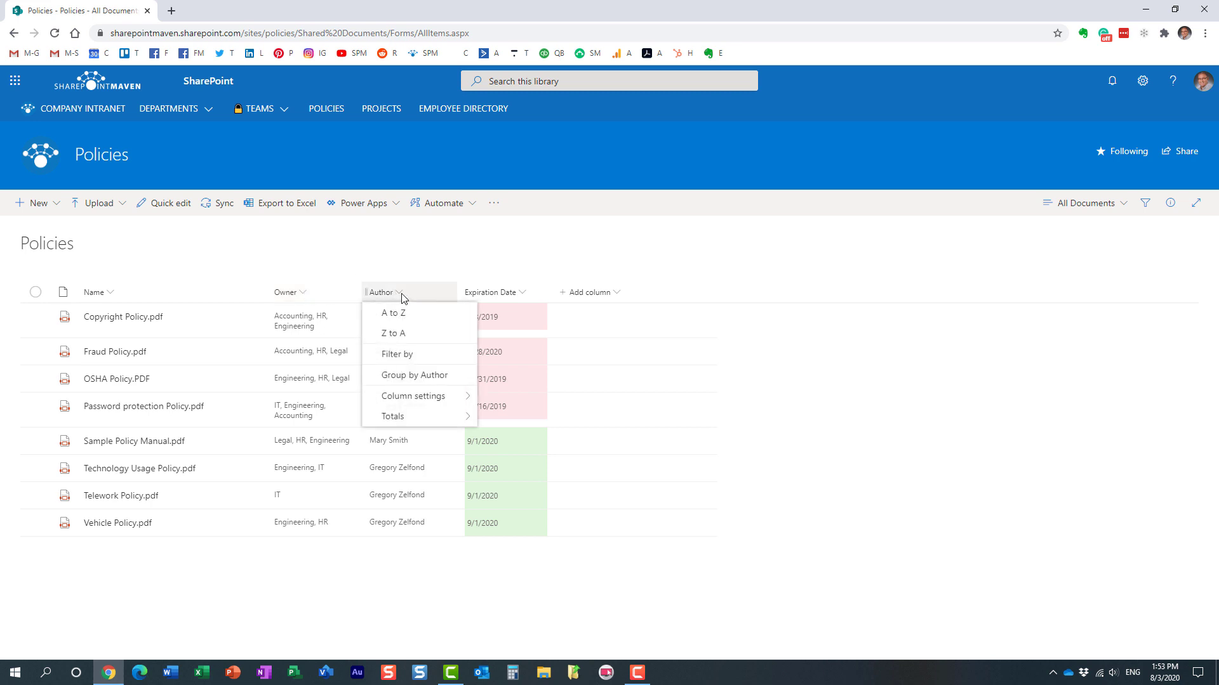
{"action": "left_click", "coordinate": [411, 360]}
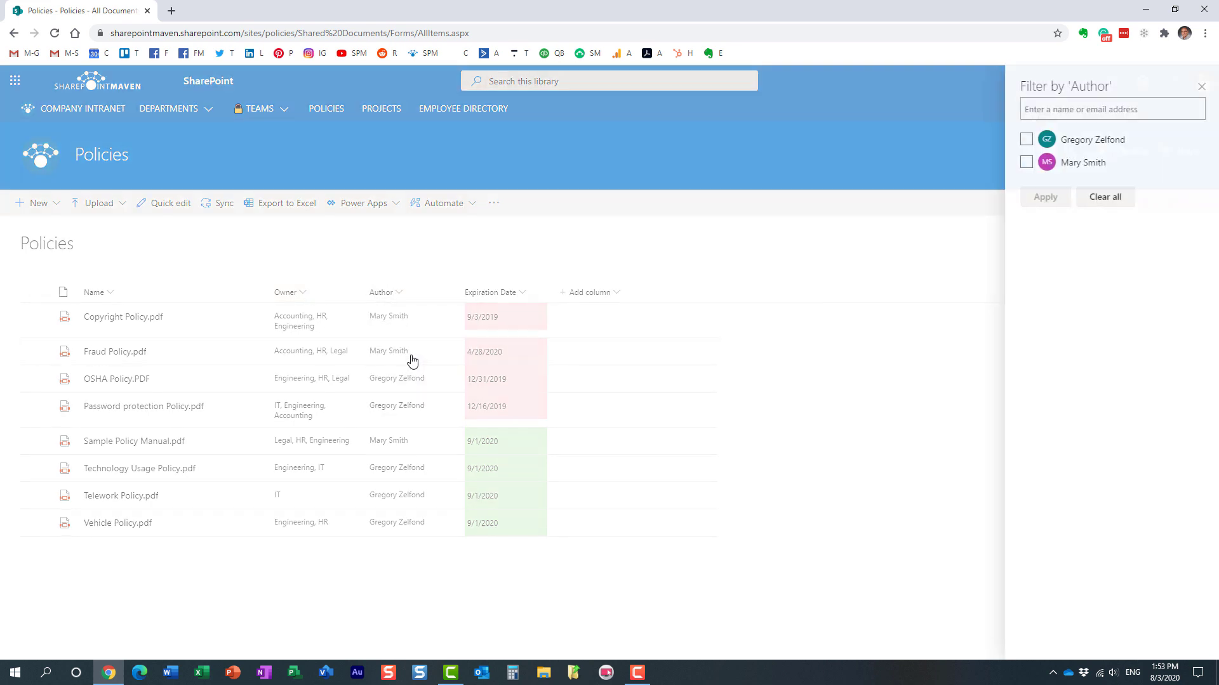
{"action": "left_click", "coordinate": [1025, 141]}
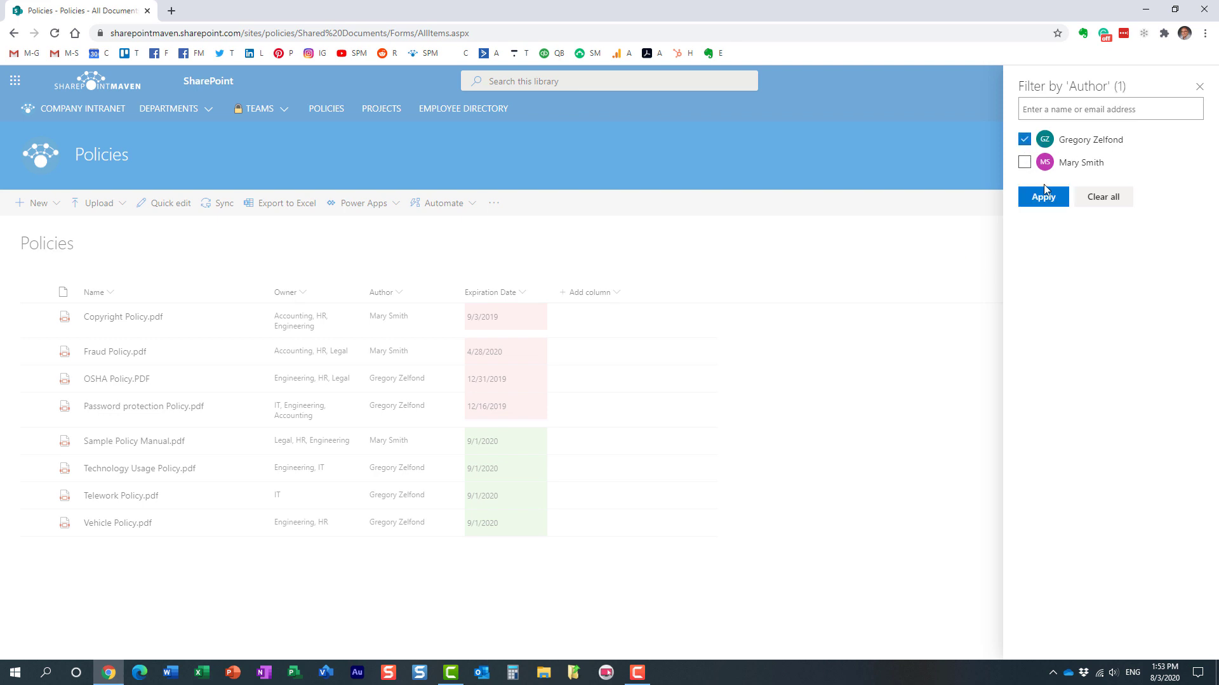
{"action": "left_click", "coordinate": [1043, 197]}
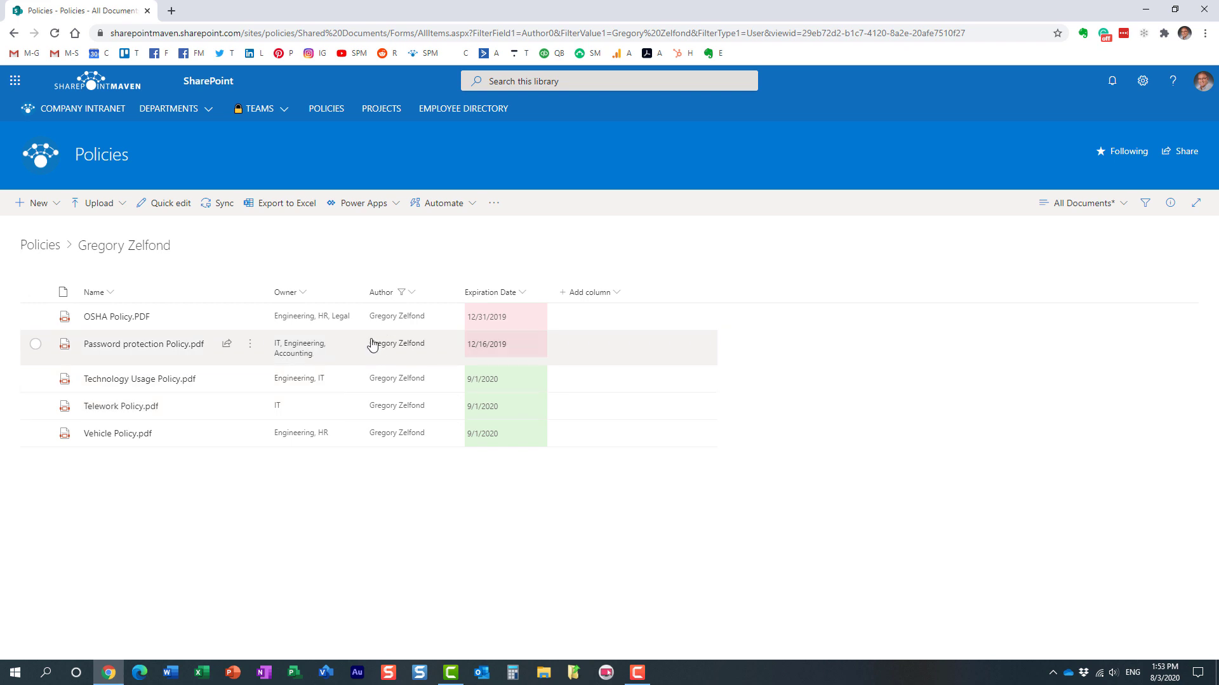
{"action": "left_click", "coordinate": [327, 109]}
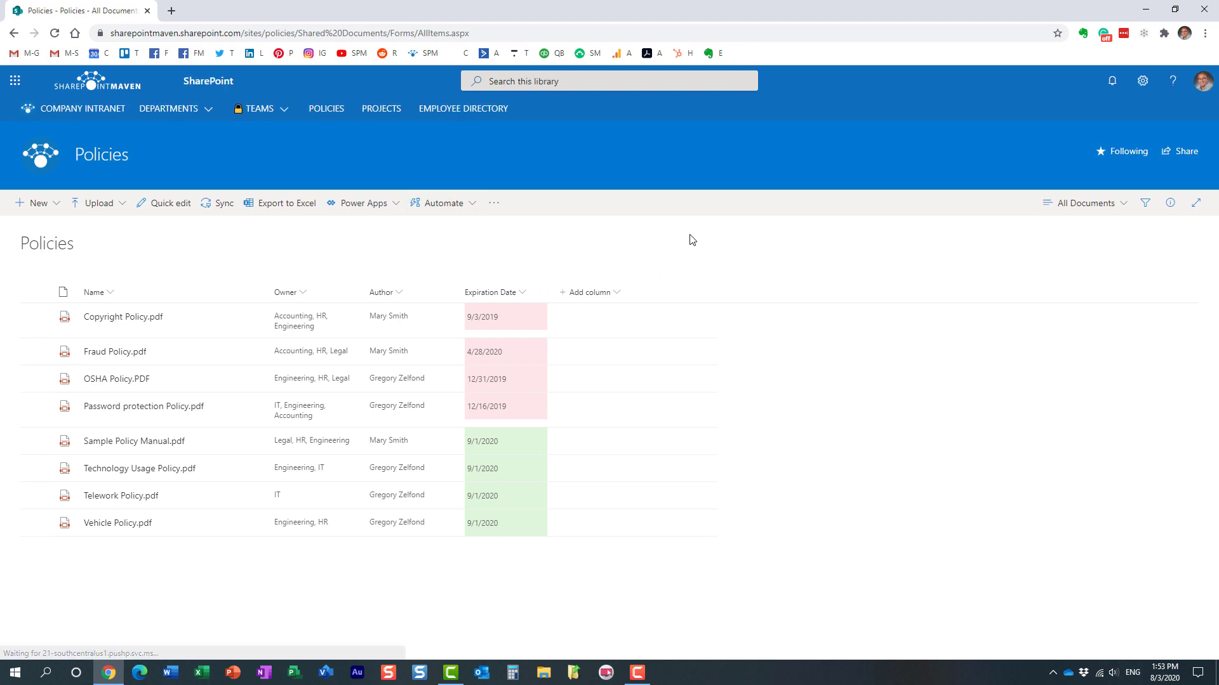
Step: In the Filters pane, show only the second author's documents, then clear that filter
{"action": "left_click", "coordinate": [1146, 205]}
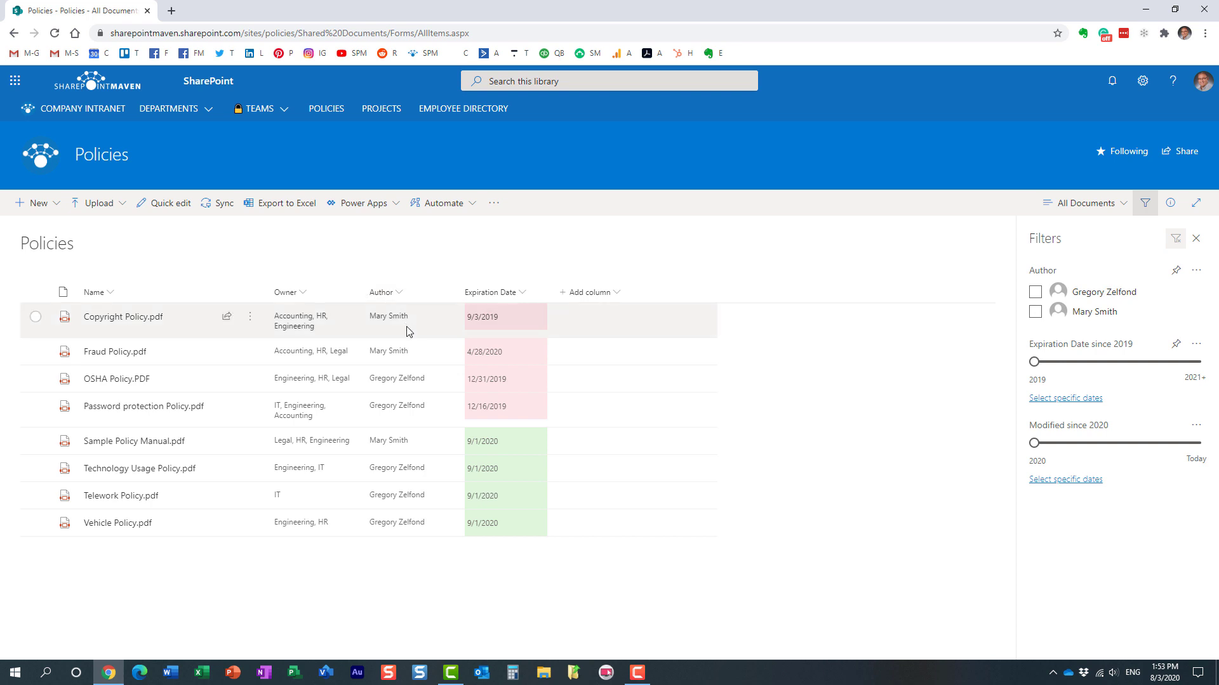
{"action": "left_click", "coordinate": [1036, 312]}
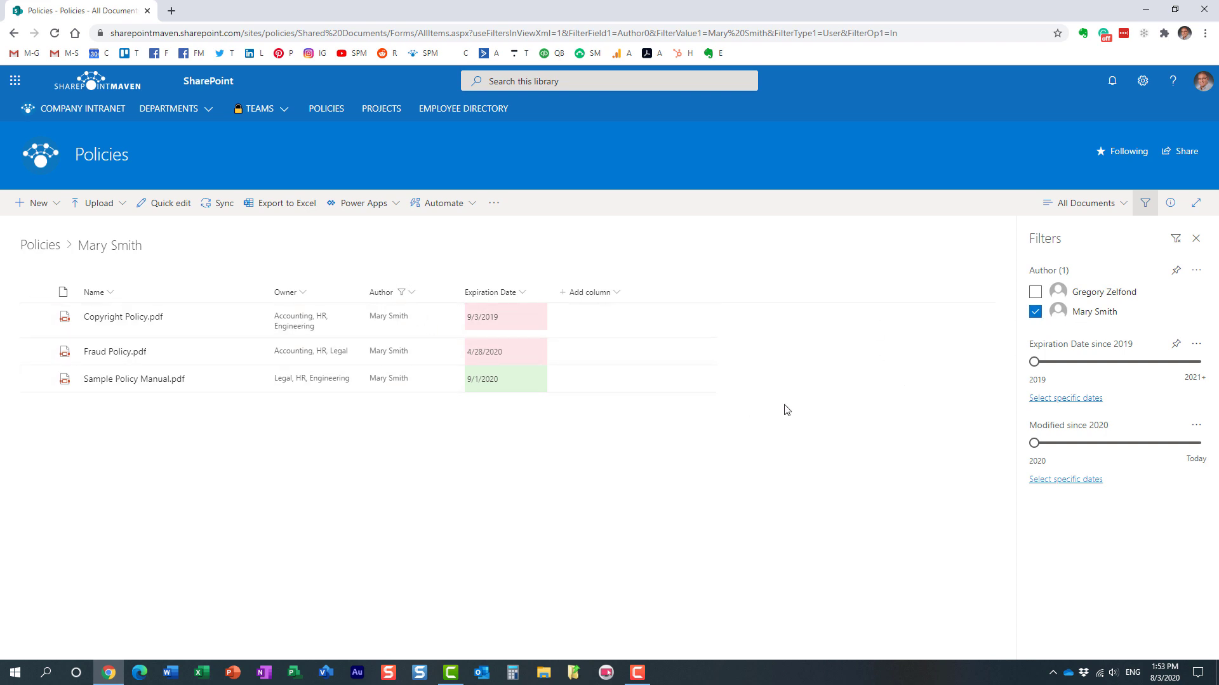
{"action": "left_click", "coordinate": [40, 246]}
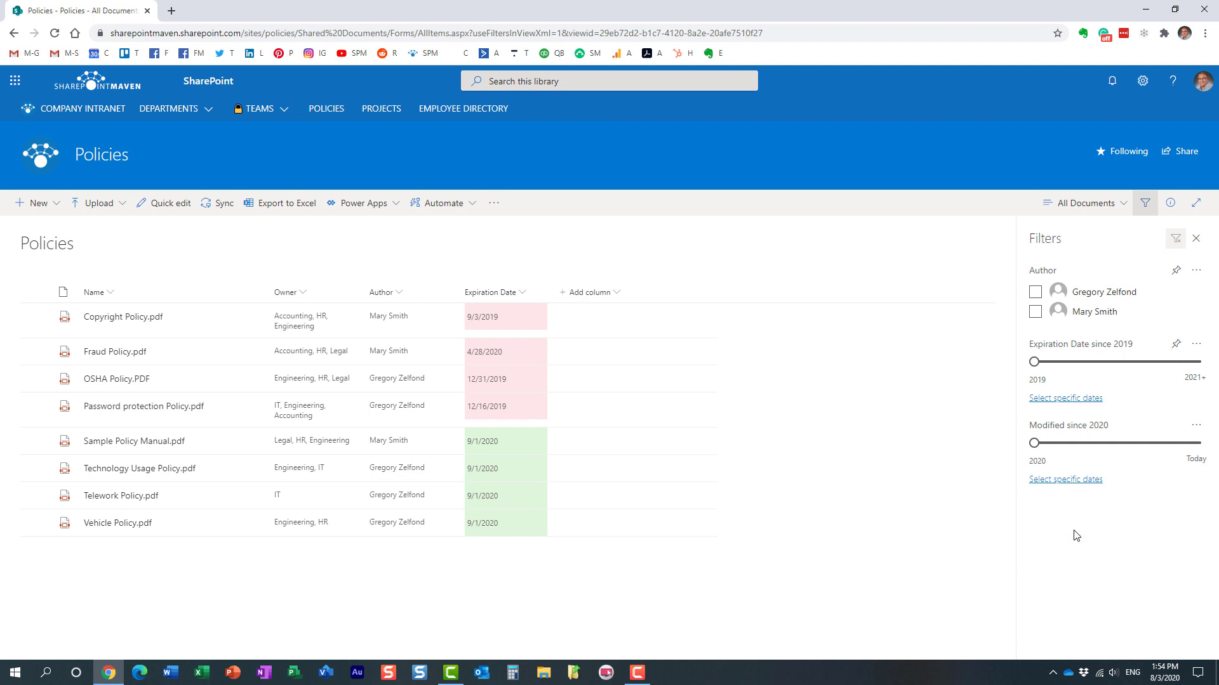
{"action": "left_click", "coordinate": [302, 294]}
Step: Hide the Filters pane and dismiss the Owner options and column-type menus
{"action": "key", "text": "Escape"}
{"action": "left_click", "coordinate": [1146, 204]}
{"action": "left_click", "coordinate": [303, 293]}
{"action": "left_click", "coordinate": [453, 249]}
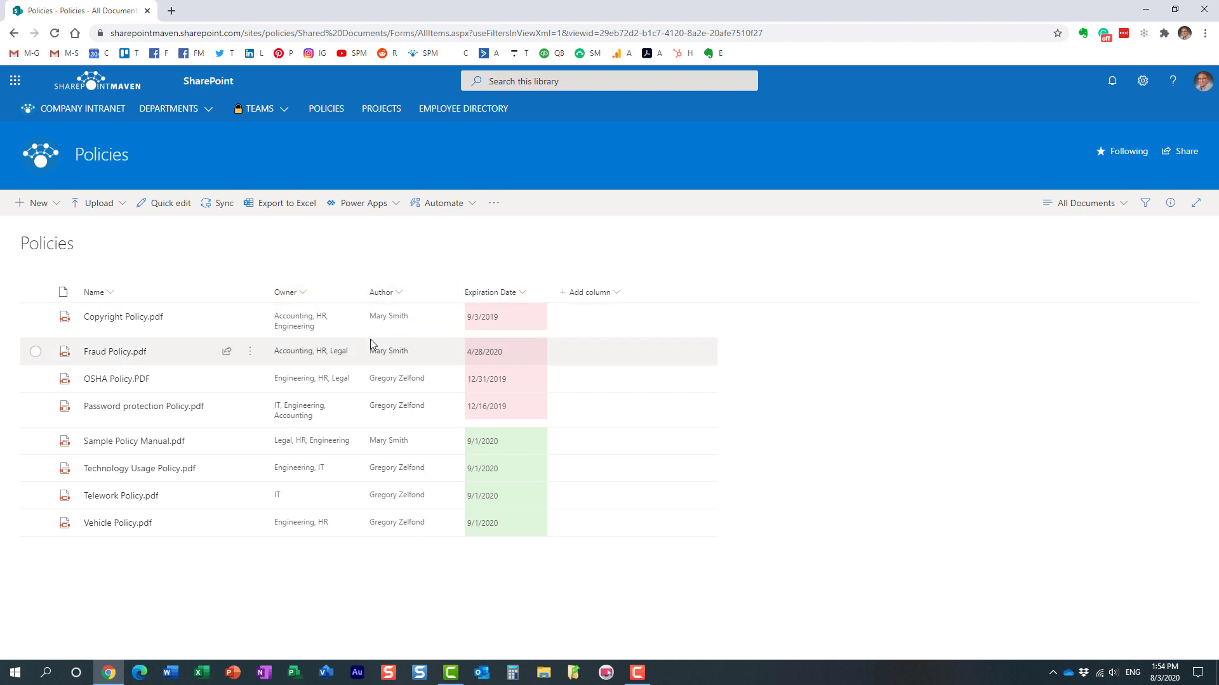
{"action": "left_click", "coordinate": [616, 295]}
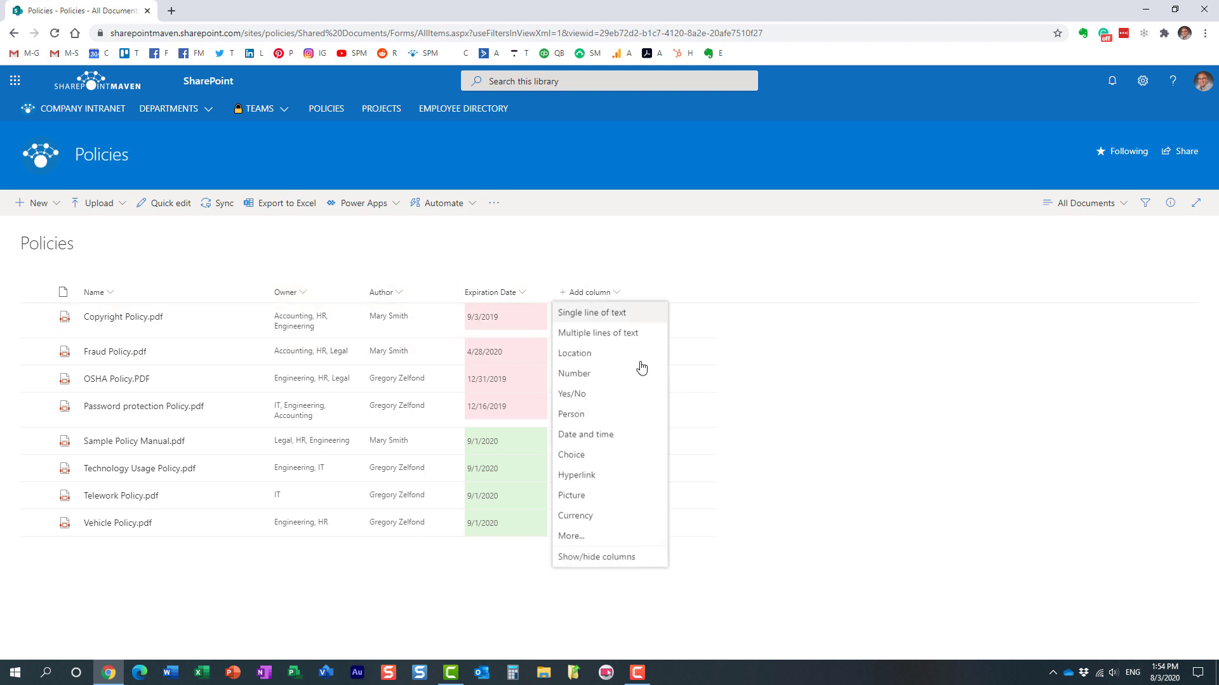
{"action": "left_click", "coordinate": [551, 252]}
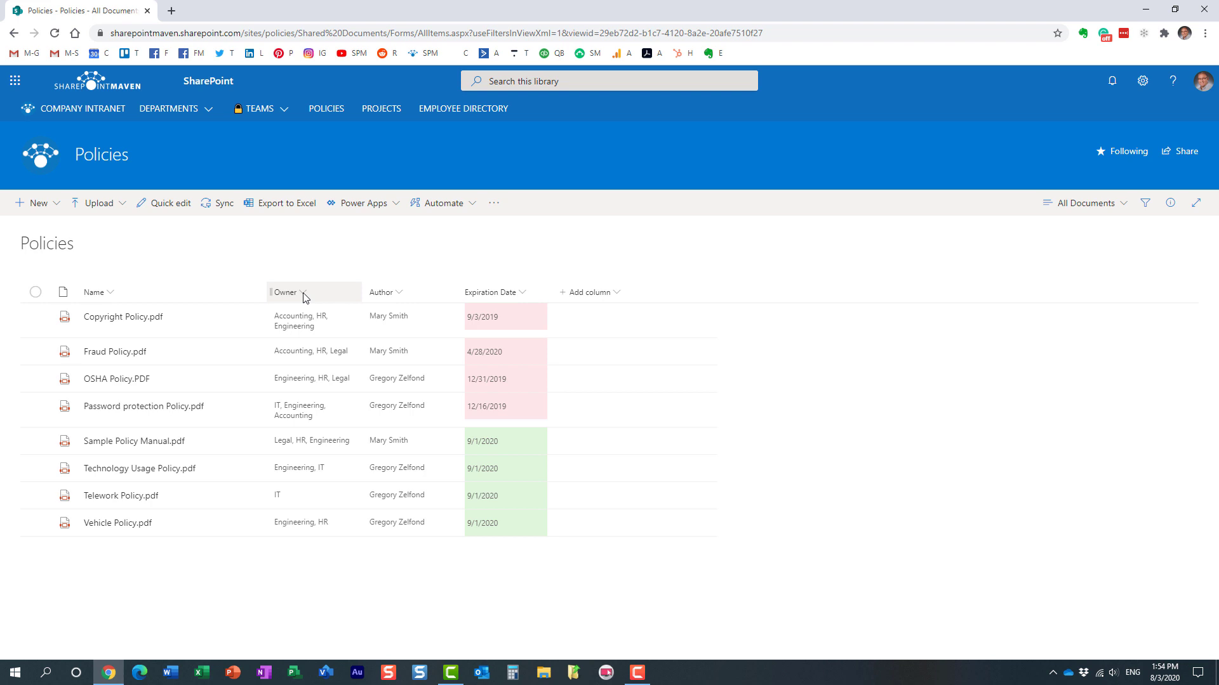
Step: Pin the Owner column to the Filters pane and reopen the pane
{"action": "left_click", "coordinate": [305, 297]}
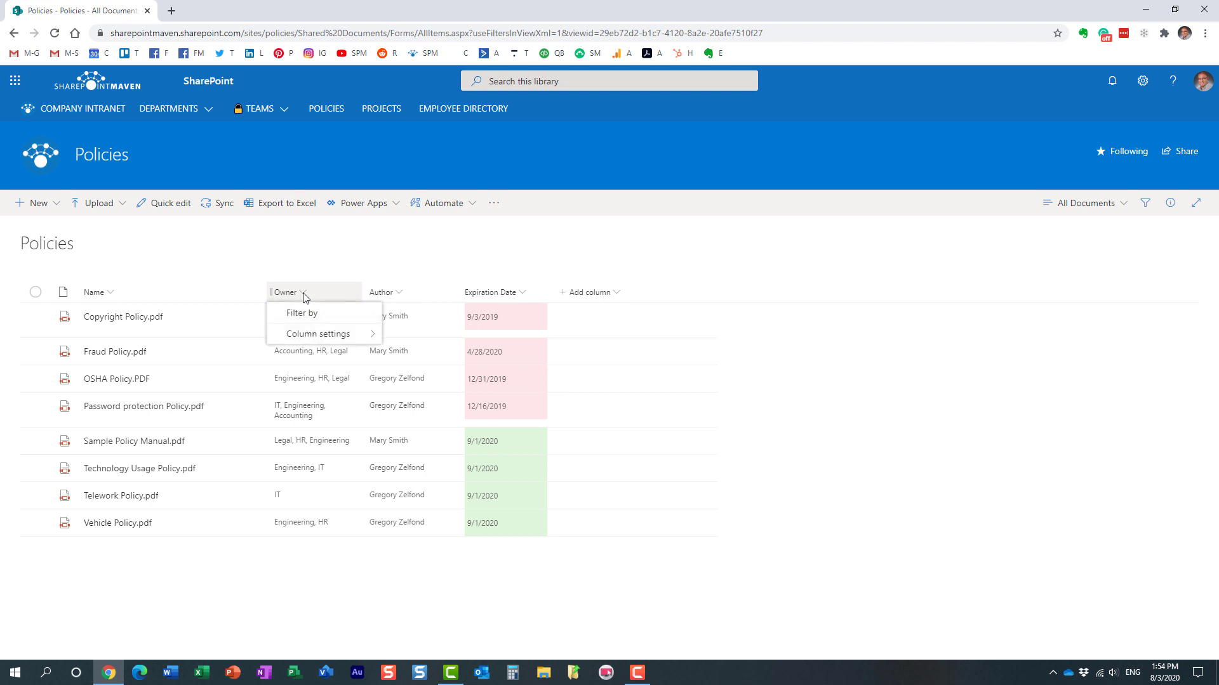
{"action": "mouse_move", "coordinate": [337, 341]}
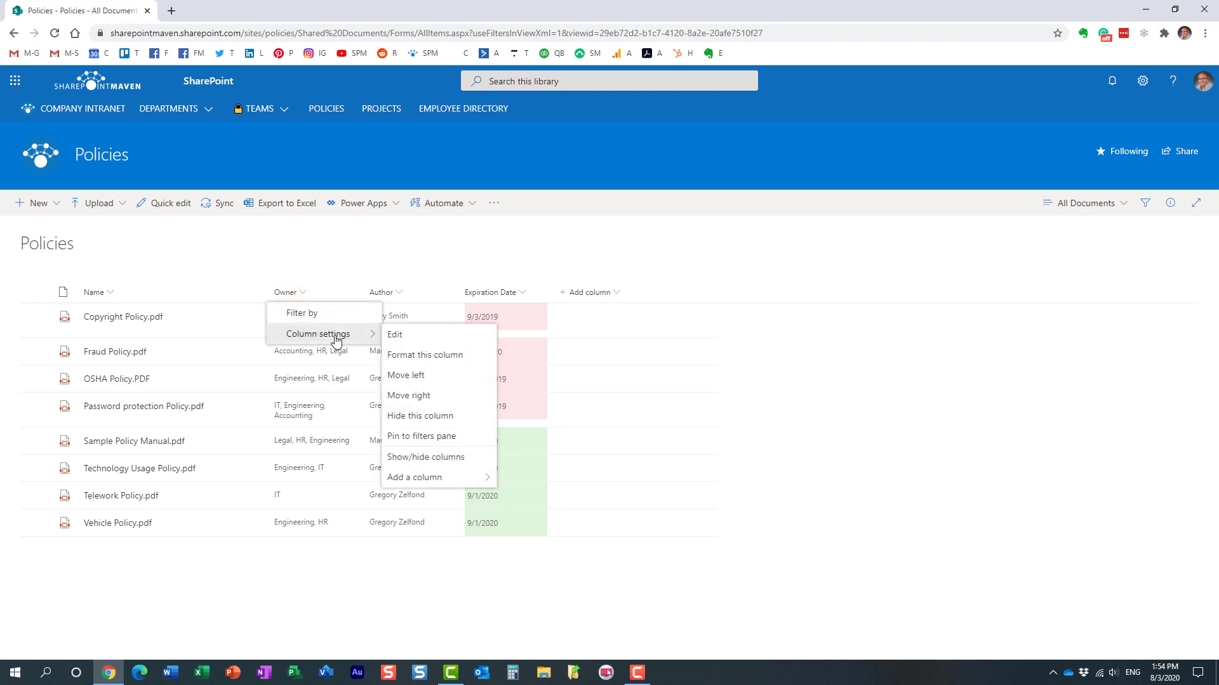
{"action": "left_click", "coordinate": [456, 438]}
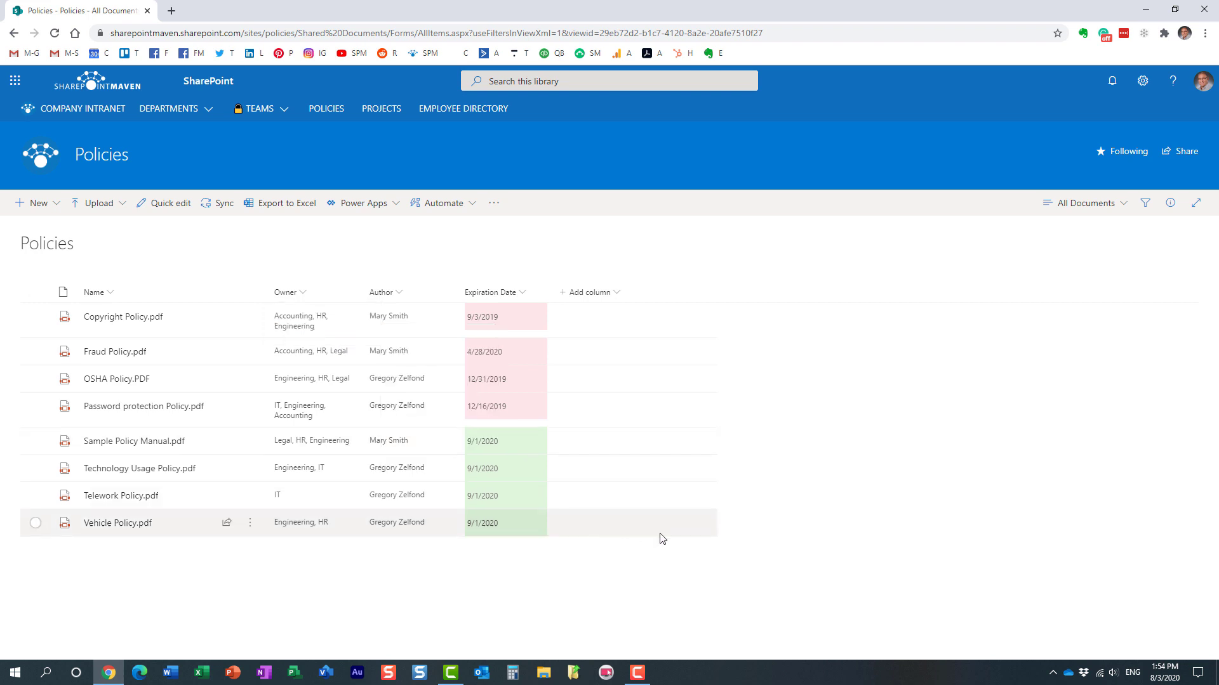
{"action": "left_click", "coordinate": [1145, 204]}
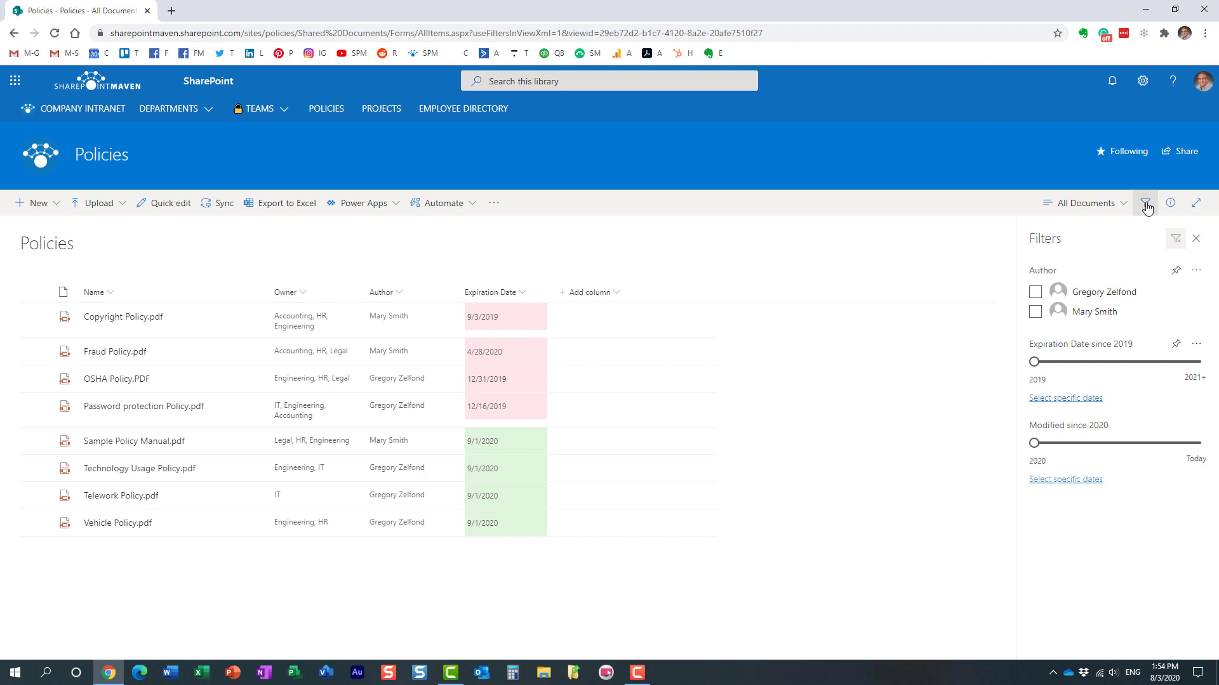
Step: Reload the library so Owner appears in Filters, and show only Engineering-owned policies
{"action": "left_click", "coordinate": [1145, 204]}
{"action": "left_click", "coordinate": [55, 33]}
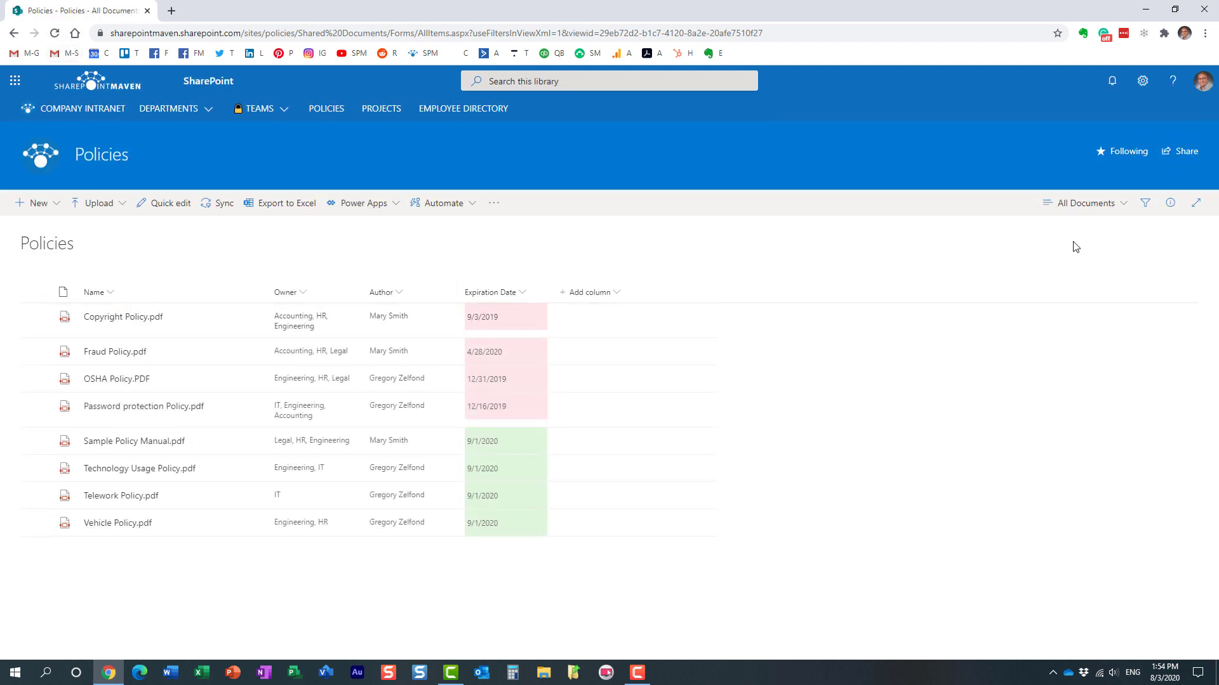
{"action": "left_click", "coordinate": [1145, 204]}
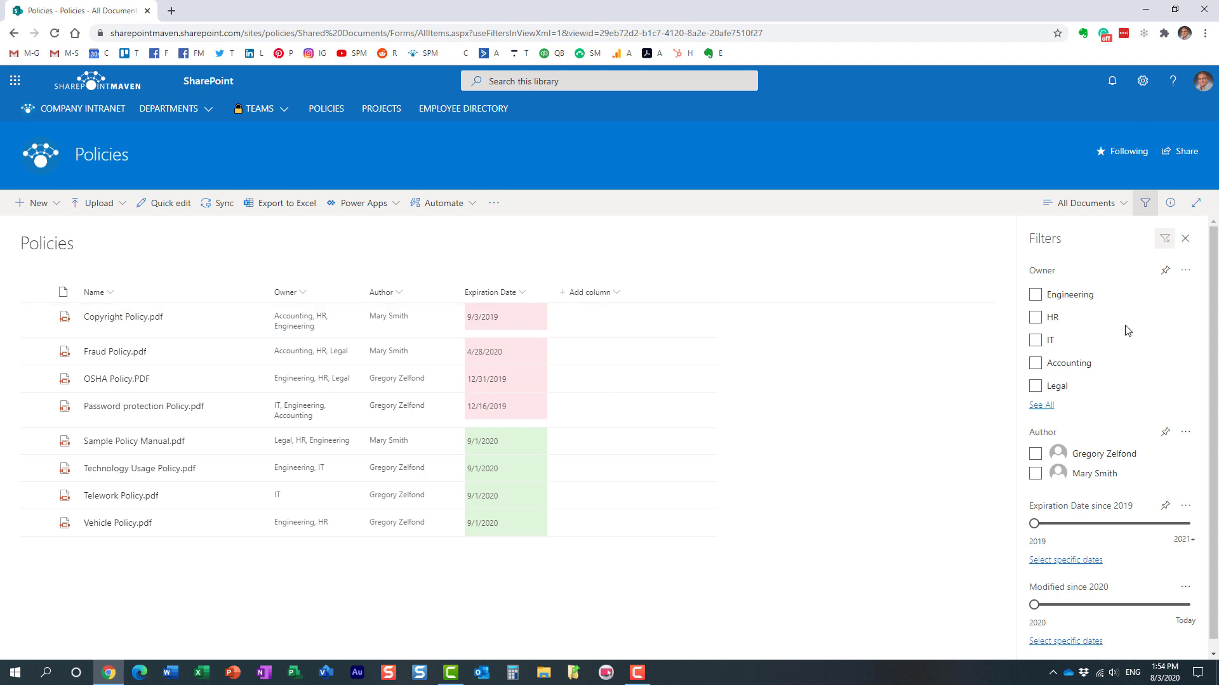
{"action": "left_click", "coordinate": [1100, 294]}
Step: Remove the Modified since 2020 filter and close the Filters pane
{"action": "left_click", "coordinate": [1185, 589]}
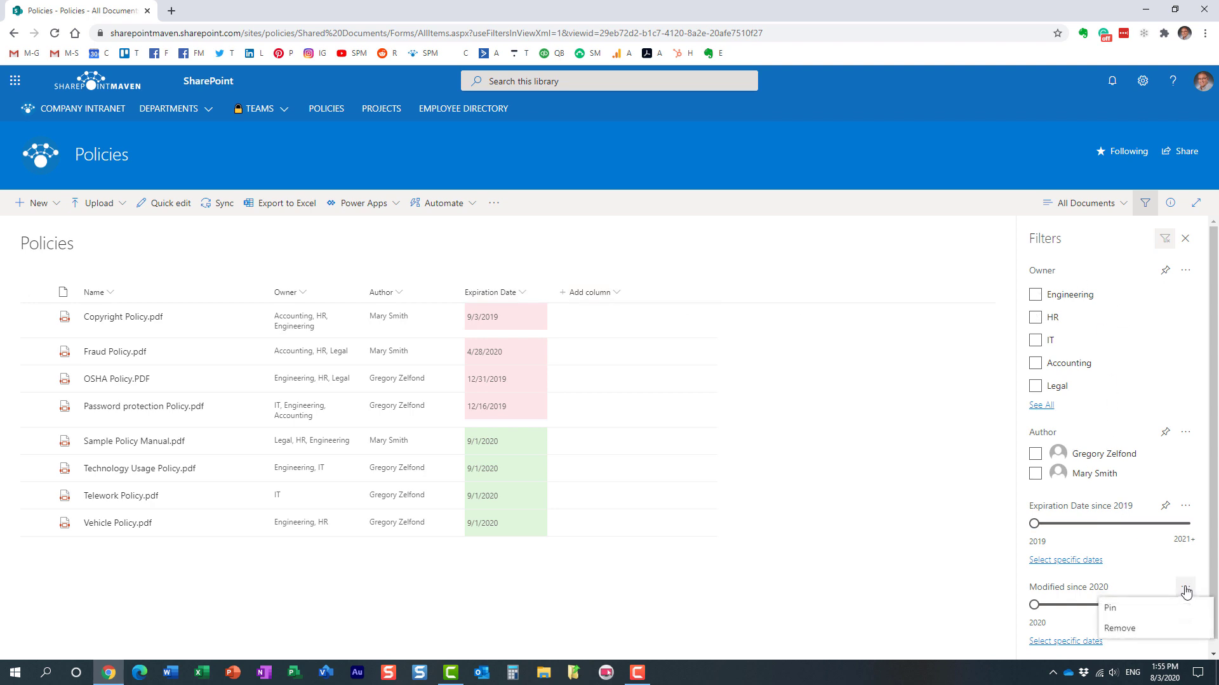
{"action": "left_click", "coordinate": [1121, 628]}
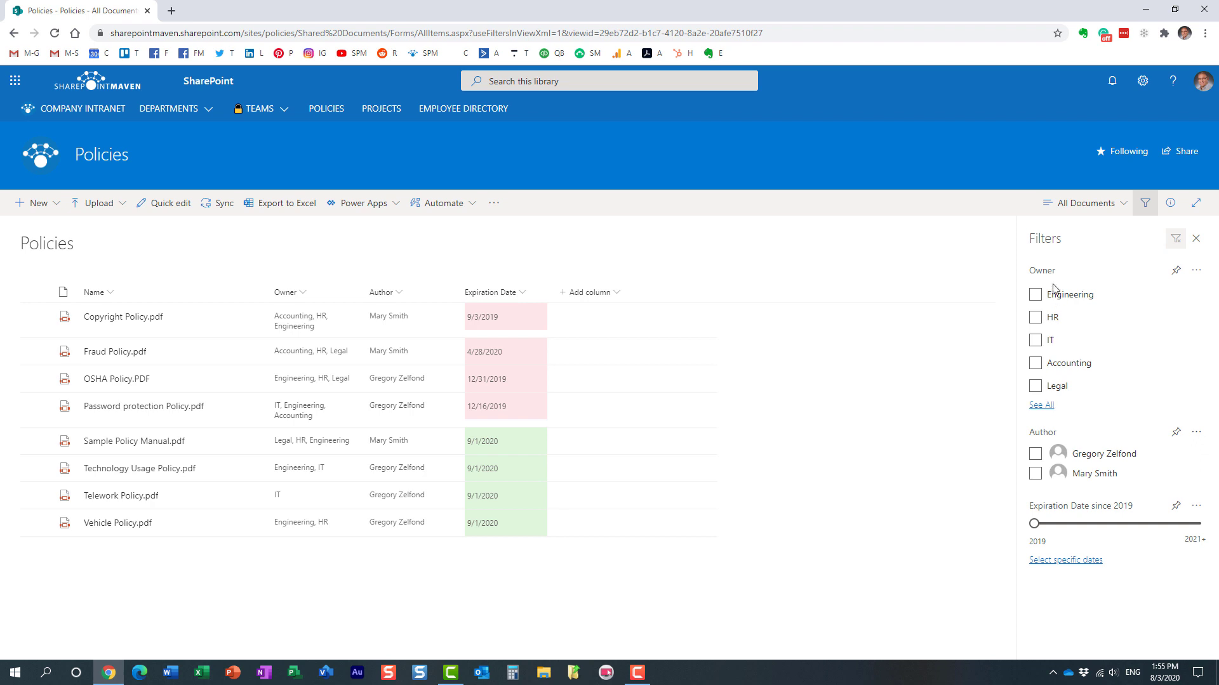
{"action": "left_click", "coordinate": [1145, 203]}
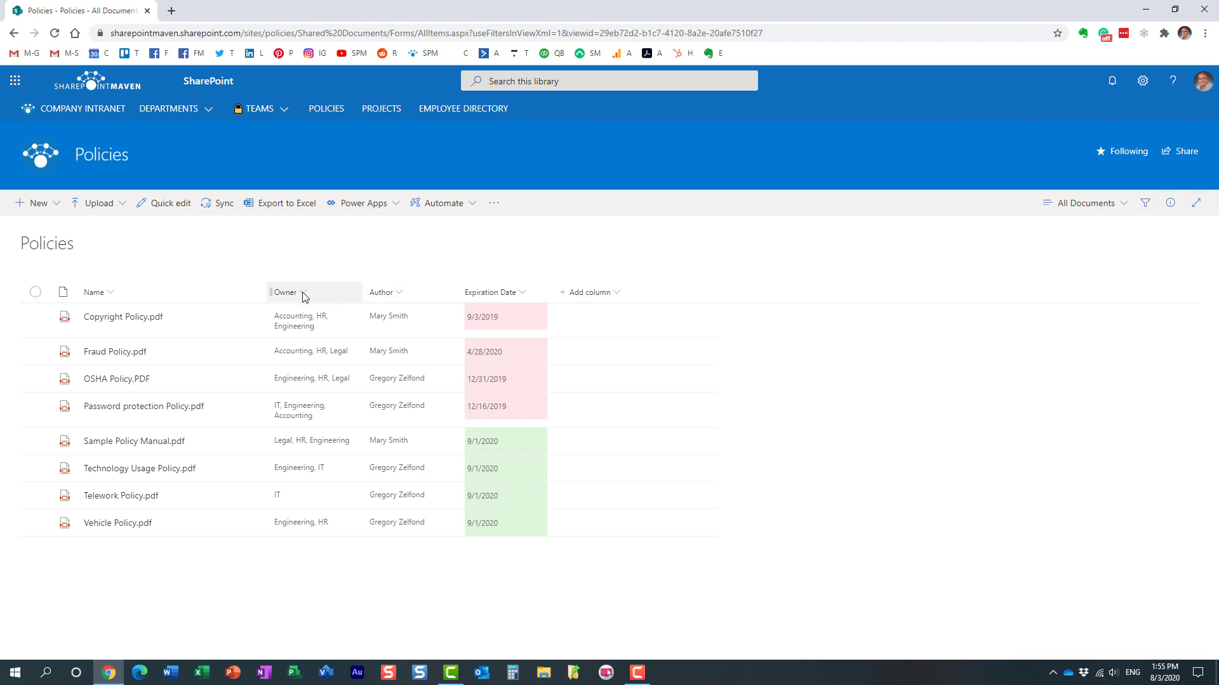
{"action": "left_click", "coordinate": [304, 296]}
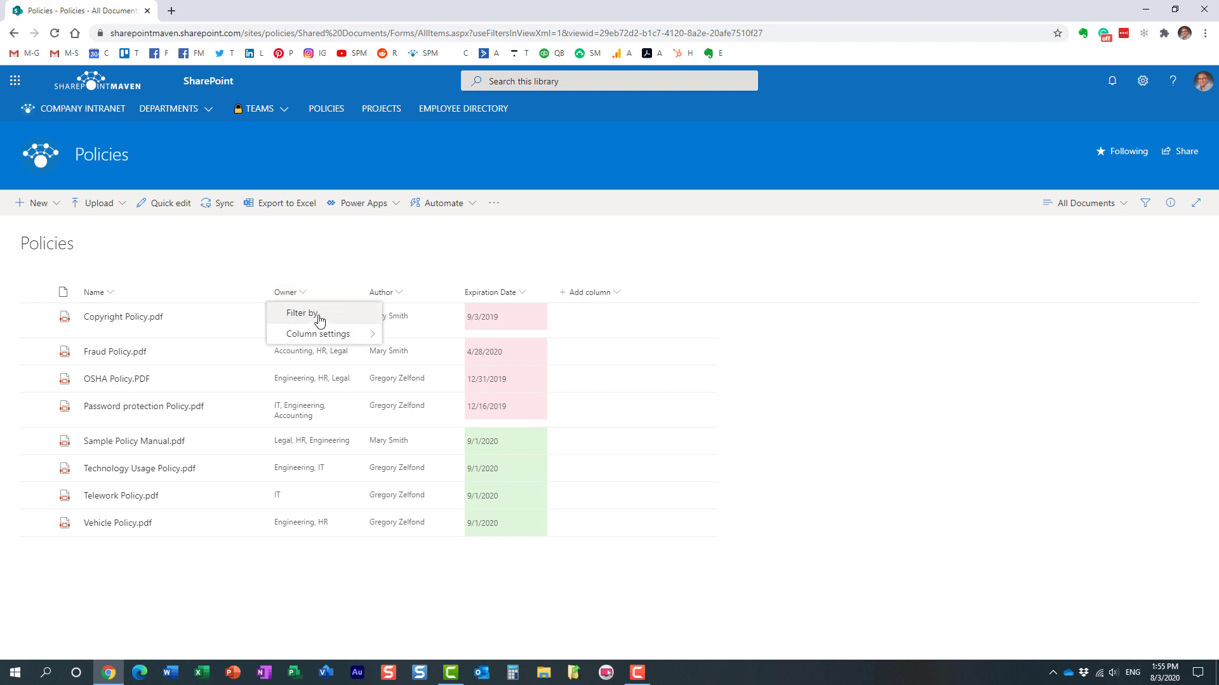
{"action": "left_click", "coordinate": [409, 262]}
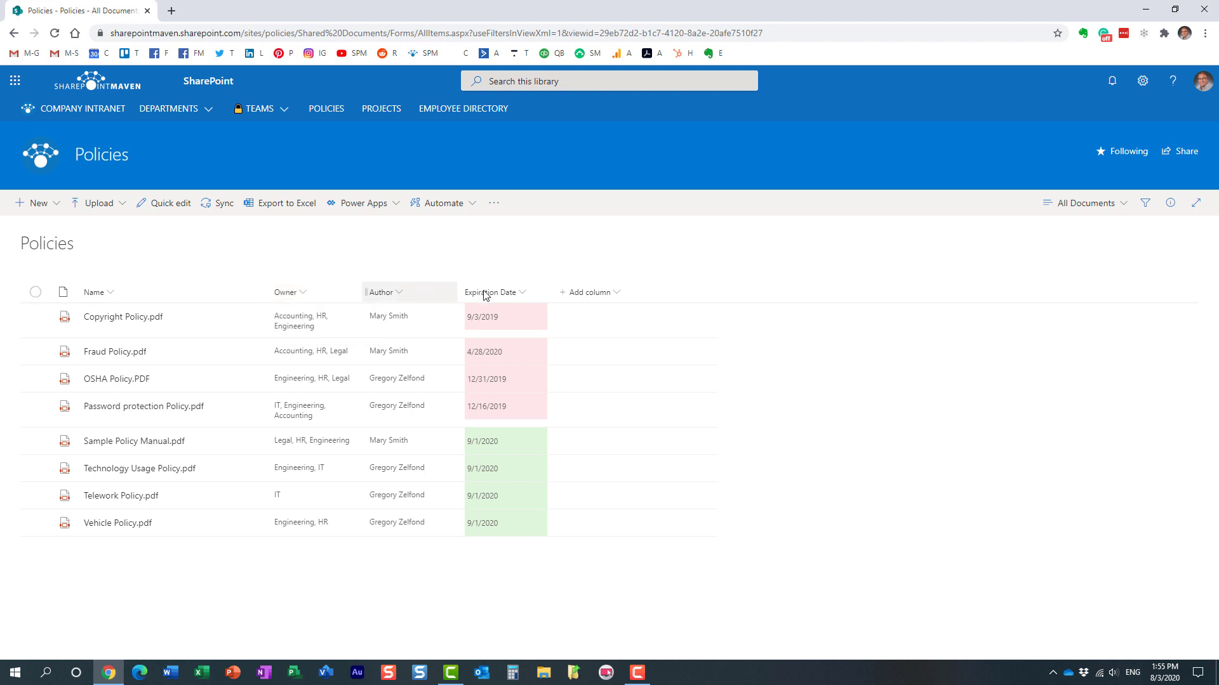
{"action": "left_click", "coordinate": [523, 292]}
{"action": "left_click", "coordinate": [500, 354]}
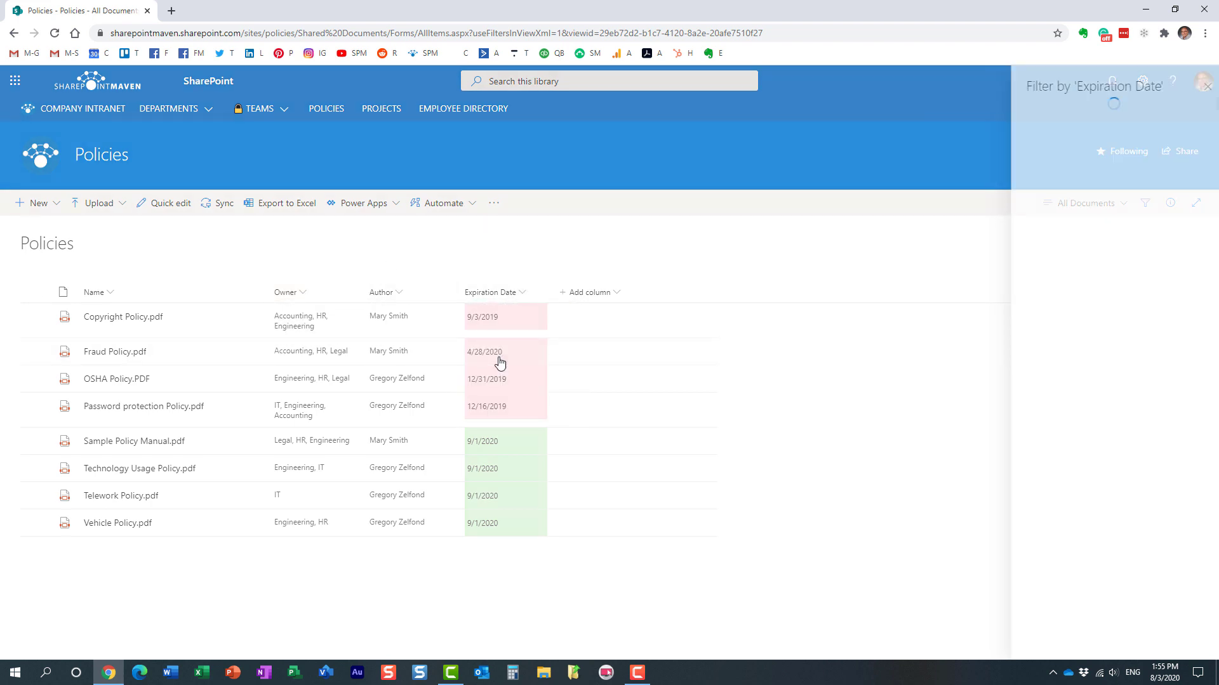
{"action": "left_click", "coordinate": [1199, 87]}
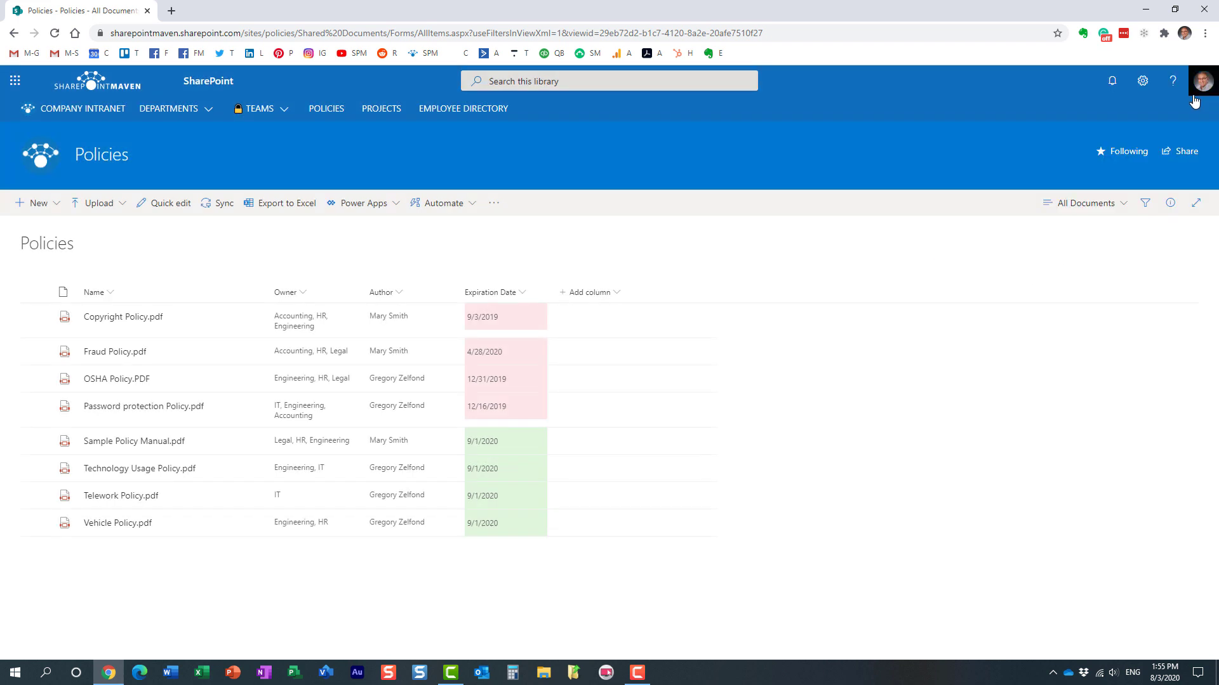
{"action": "left_click", "coordinate": [1144, 205]}
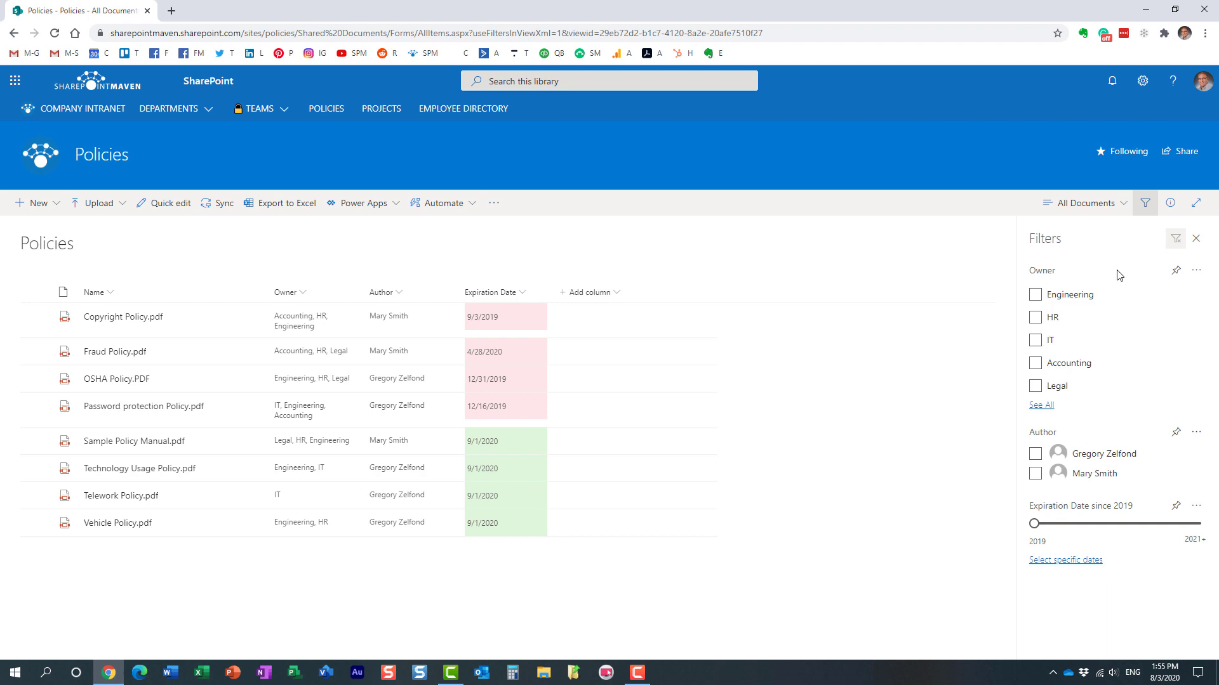
{"action": "left_click", "coordinate": [1090, 319]}
{"action": "left_click", "coordinate": [1102, 318]}
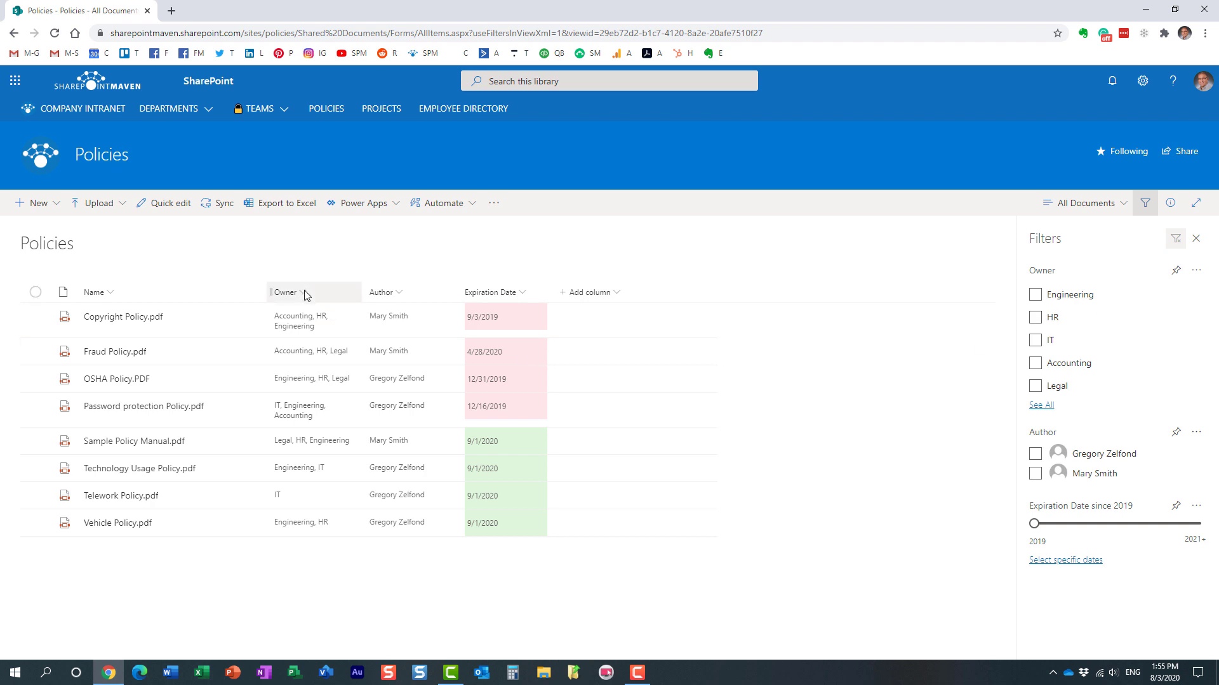
{"action": "left_click", "coordinate": [1147, 203]}
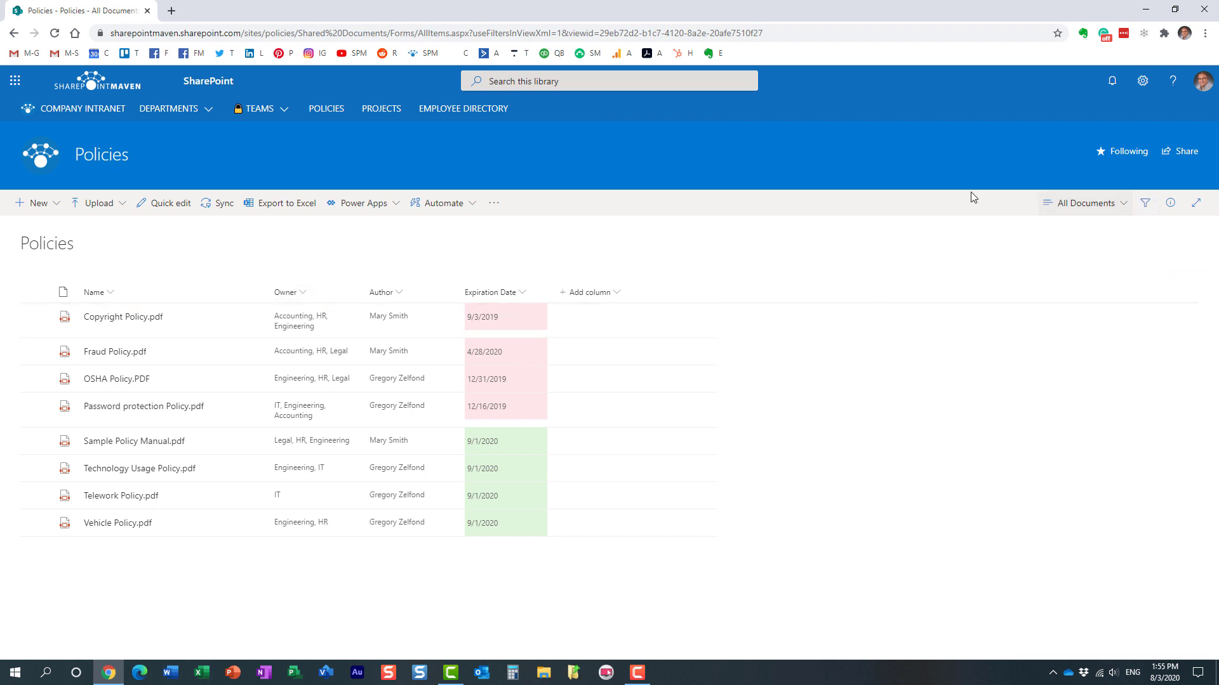